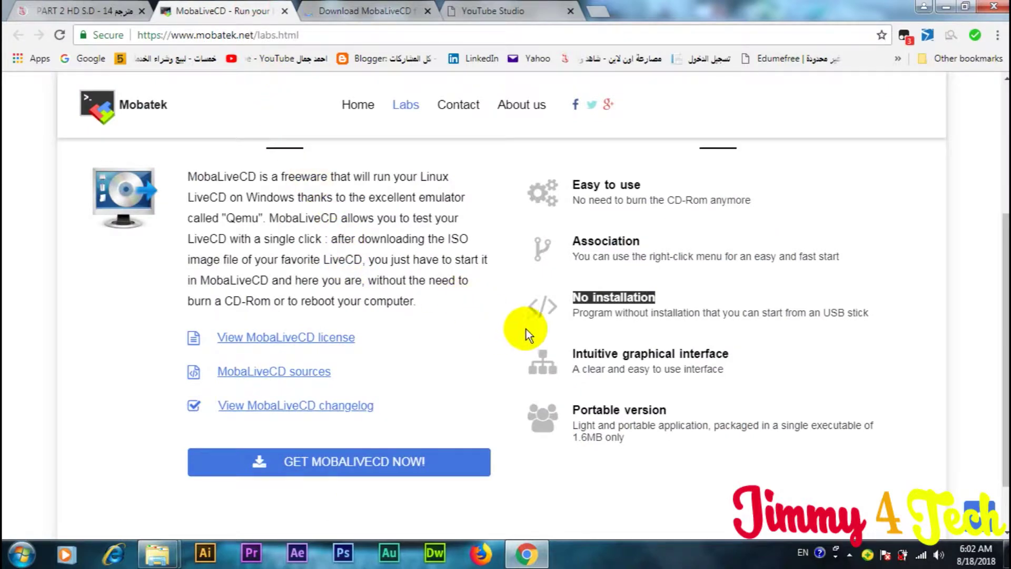
{"action": "left_click", "coordinate": [481, 296]}
{"action": "left_click_drag", "start_coordinate": [576, 295], "coordinate": [675, 296]}
{"action": "left_click", "coordinate": [501, 337]}
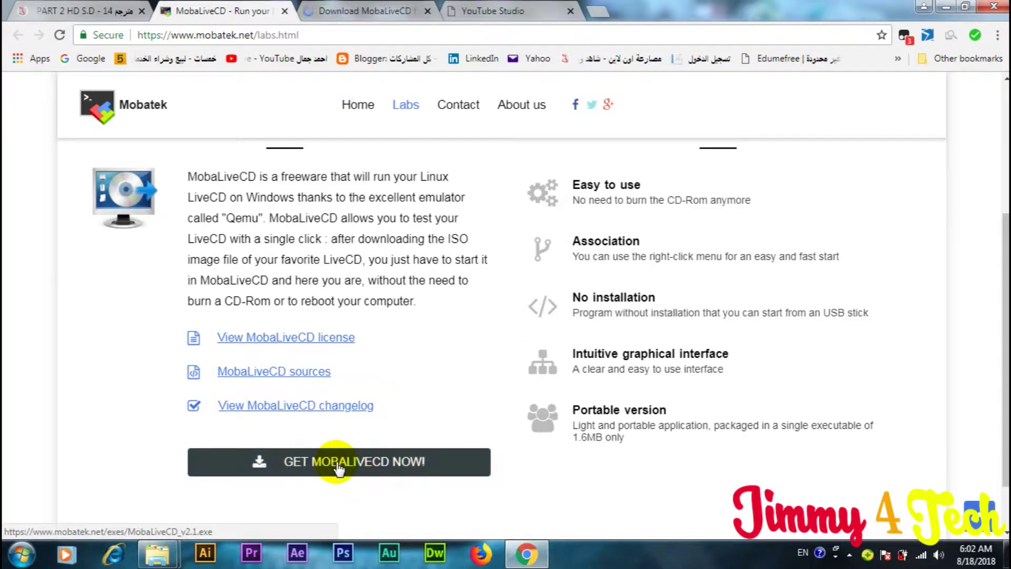
- Switch to the testiso folder in Windows Explorer and run MobaLiveCD_v2.1.exe as administrator
{"action": "left_click", "coordinate": [158, 551]}
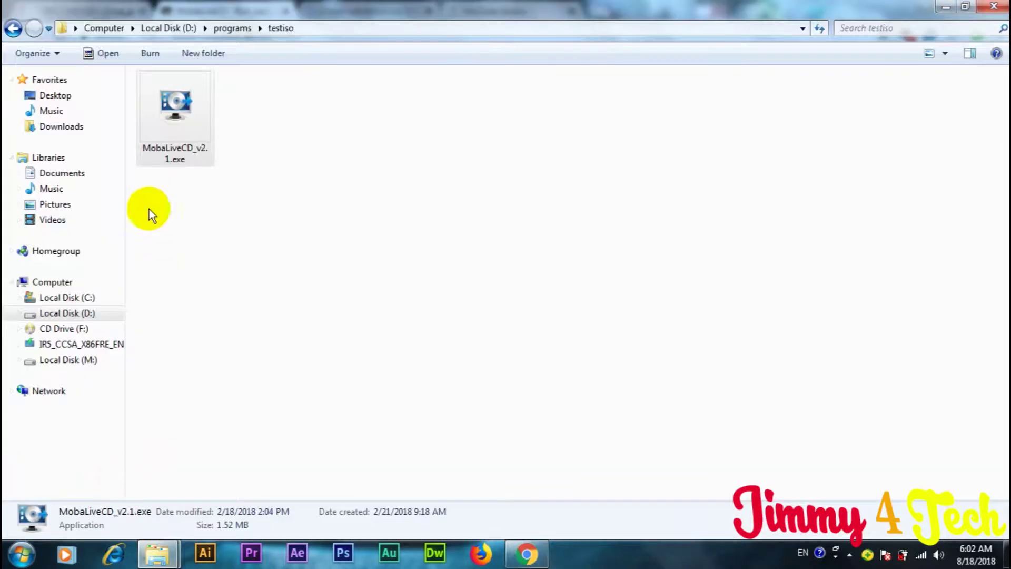
{"action": "right_click", "coordinate": [195, 147]}
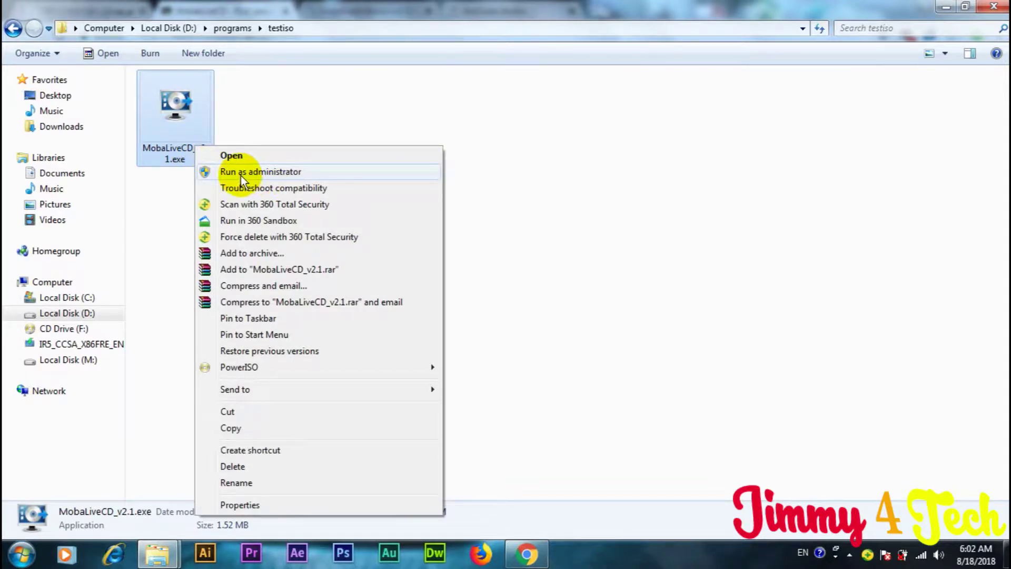
{"action": "left_click", "coordinate": [244, 175]}
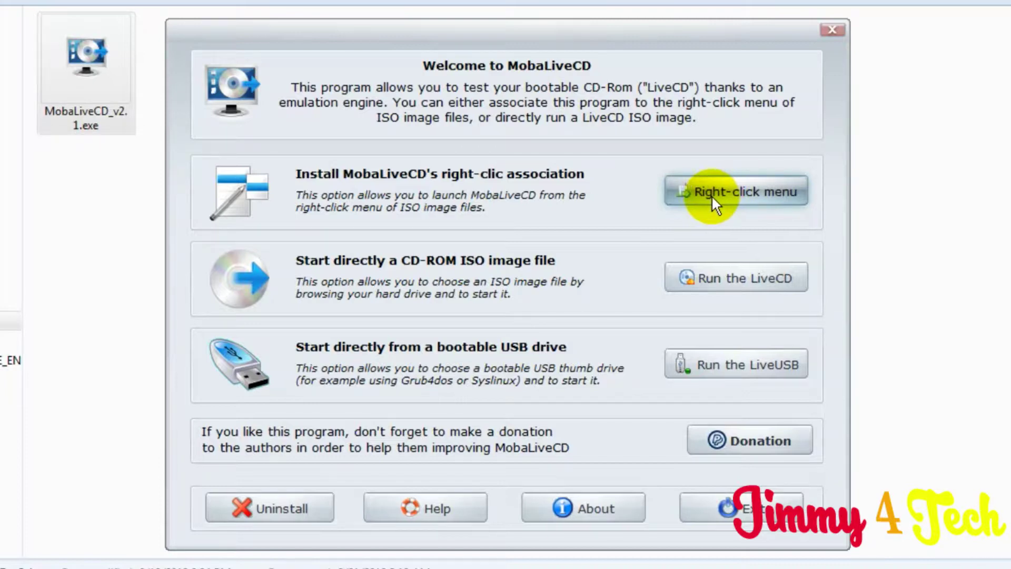
- Run the Windows XP Sp3 Genuine with 2010 Updates ISO as a LiveCD without a hard disk image and boot from the CD
{"action": "left_click", "coordinate": [712, 280]}
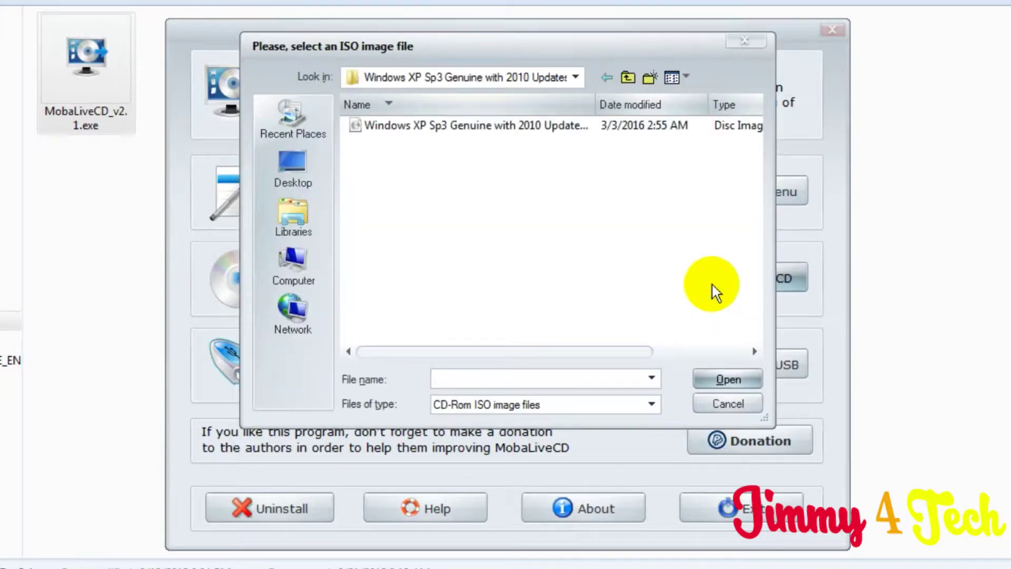
{"action": "left_click", "coordinate": [477, 125]}
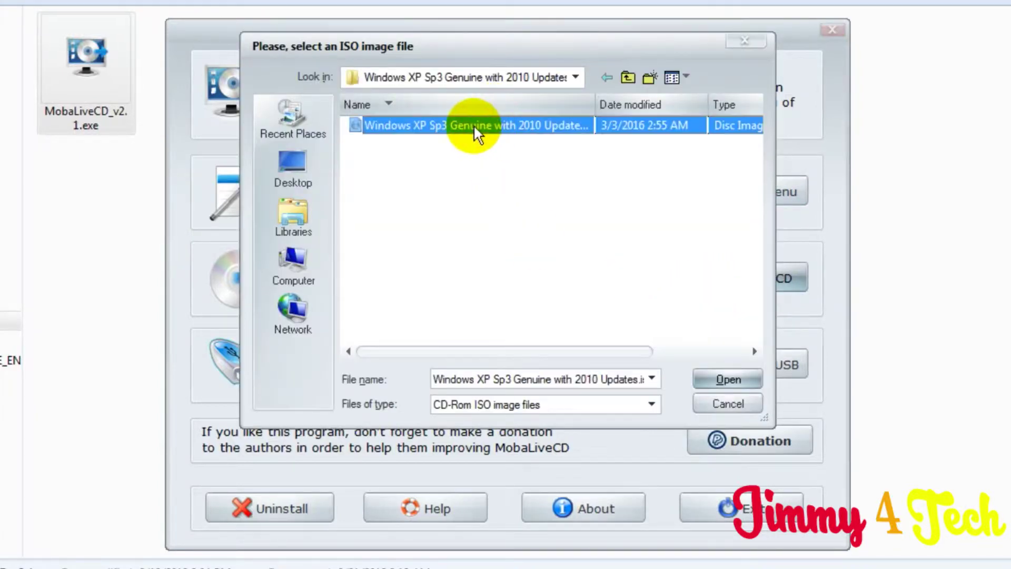
{"action": "left_click", "coordinate": [719, 379]}
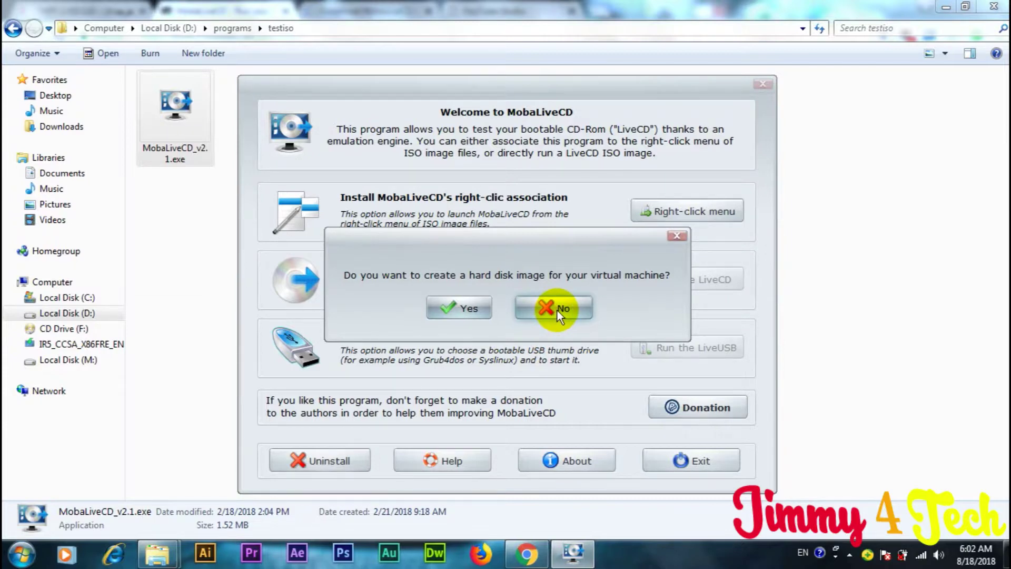
{"action": "left_click", "coordinate": [548, 310]}
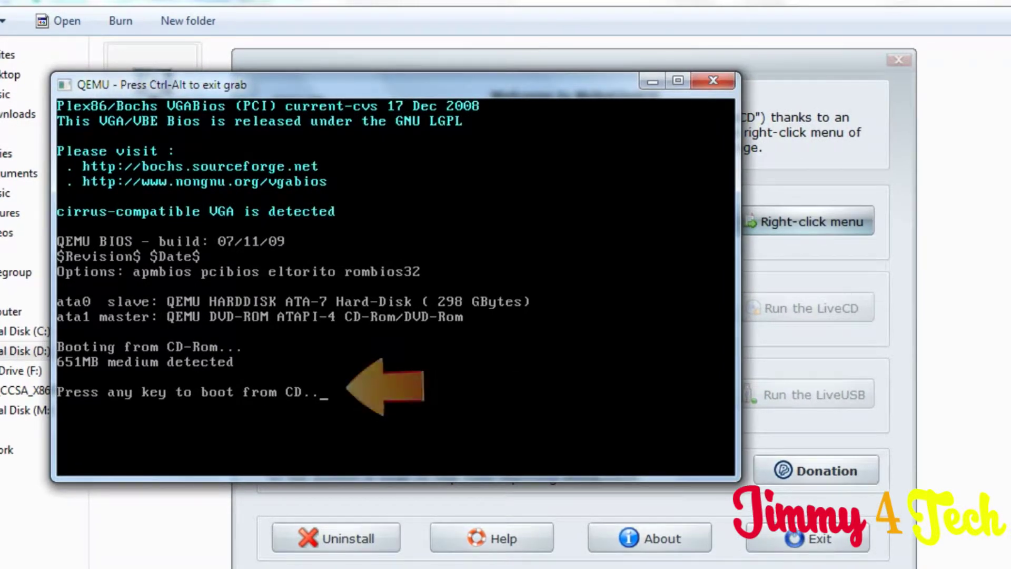
{"action": "key", "text": "Return"}
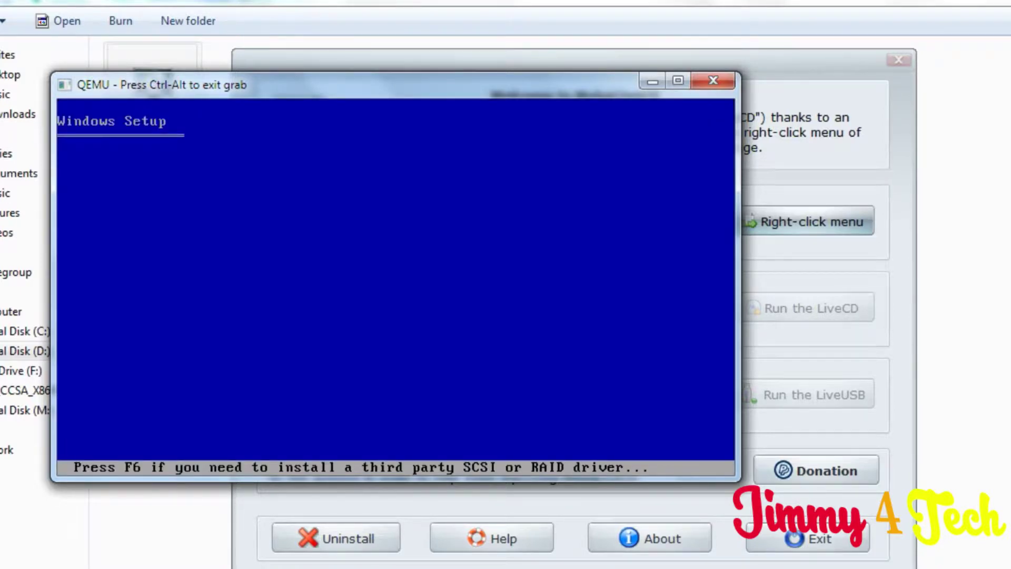
- Reposition the emulator window showing Windows Setup, release the captured pointer and close the emulator
{"action": "key", "text": "ctrl+alt"}
{"action": "left_click_drag", "start_coordinate": [390, 89], "coordinate": [503, 74]}
{"action": "left_click", "coordinate": [503, 105]}
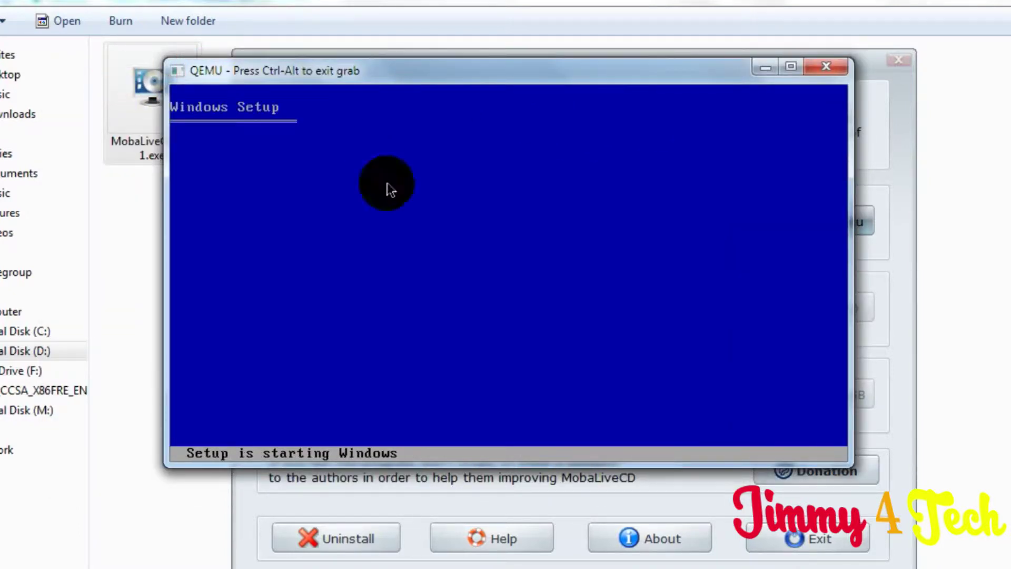
{"action": "key", "text": "ctrl+alt"}
{"action": "left_click", "coordinate": [825, 66]}
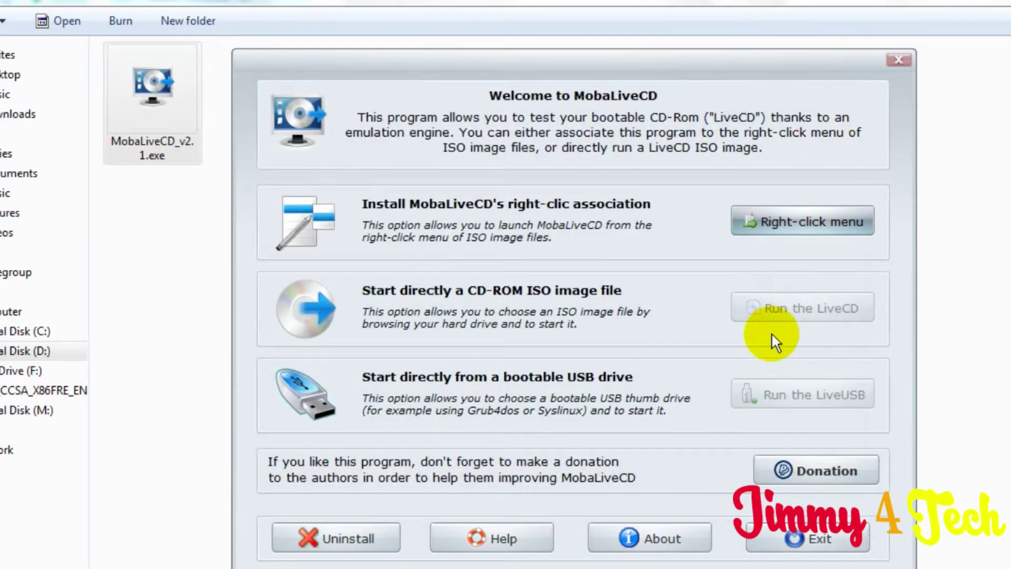
- Switch to the Computer window in Windows Explorer and select the removable USB drive (G:) to identify its letter
{"action": "mouse_move", "coordinate": [196, 548]}
{"action": "left_click", "coordinate": [253, 553]}
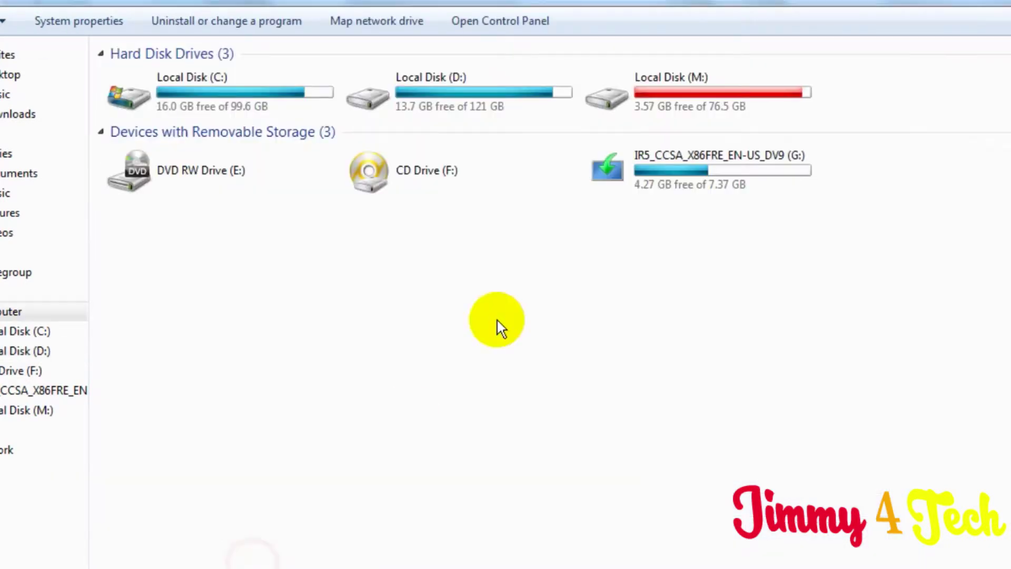
{"action": "left_click", "coordinate": [668, 169]}
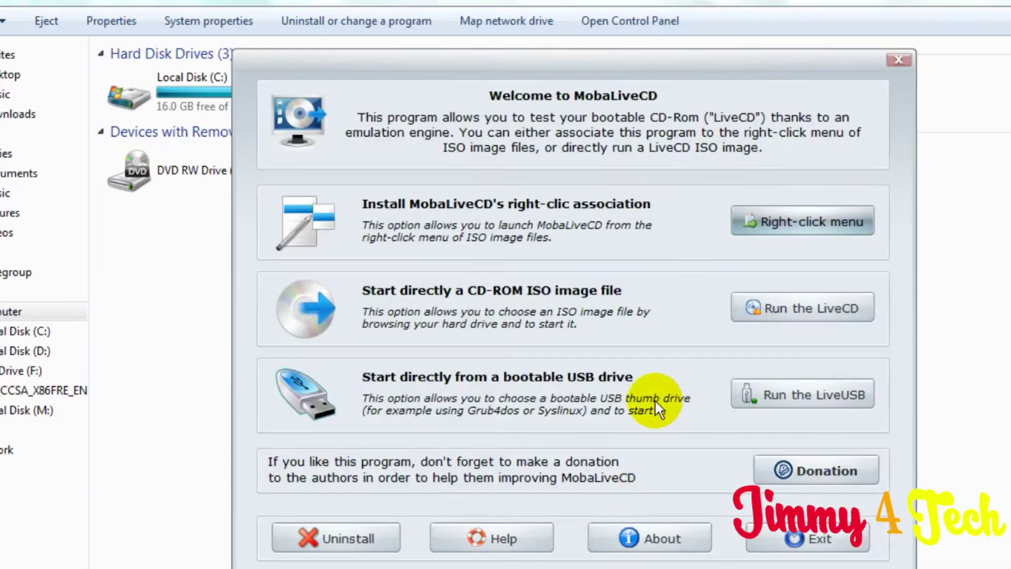
- Start the LiveUSB option in MobaLiveCD with g: as the thumb drive to boot from
{"action": "left_click", "coordinate": [795, 393]}
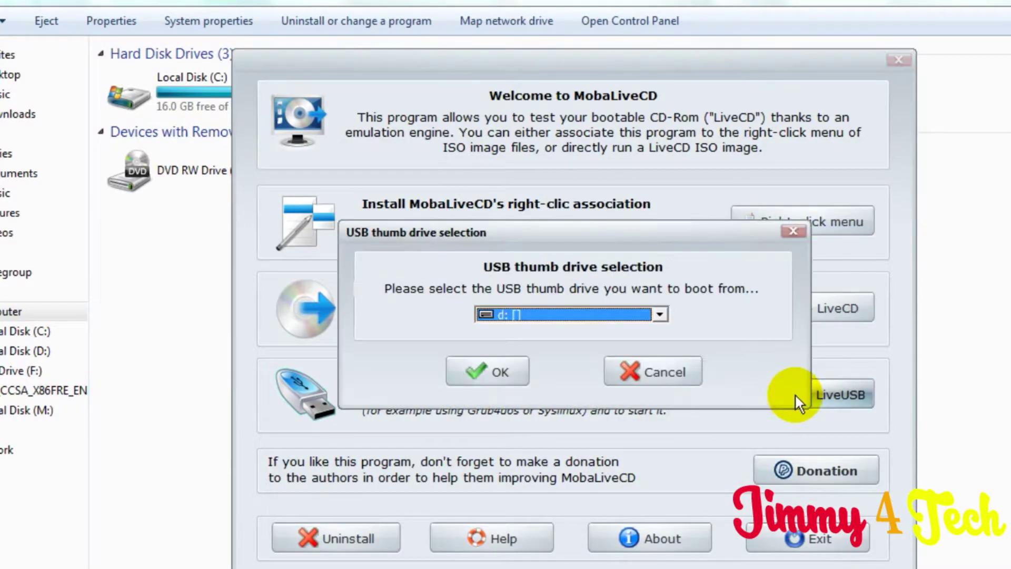
{"action": "left_click", "coordinate": [659, 315]}
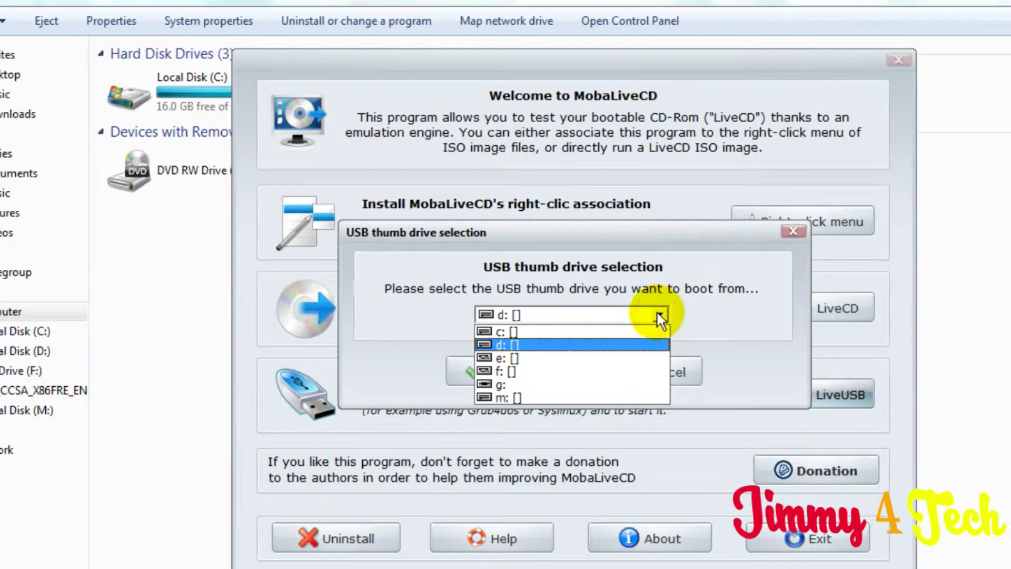
{"action": "left_click", "coordinate": [566, 384]}
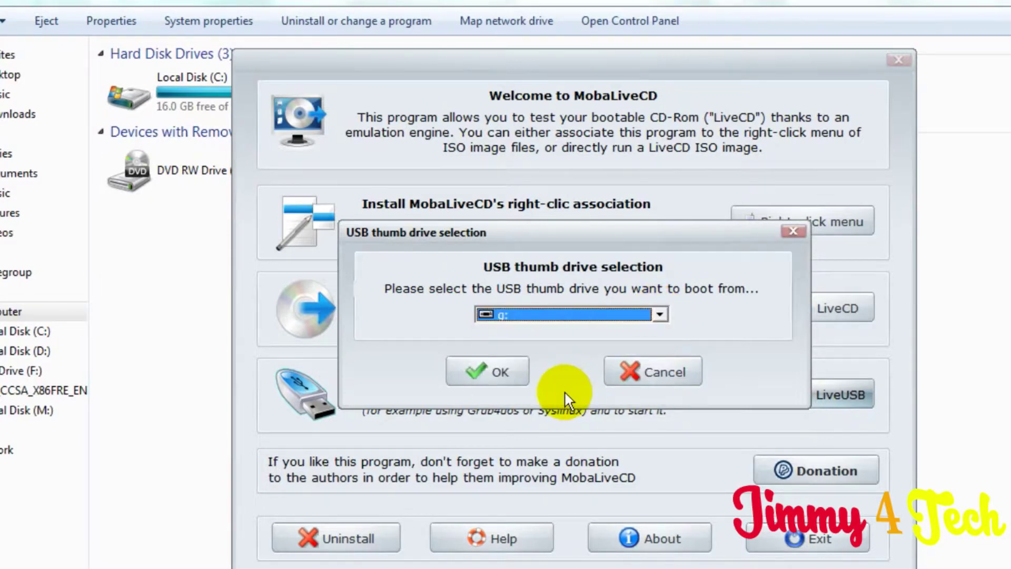
{"action": "left_click", "coordinate": [507, 376]}
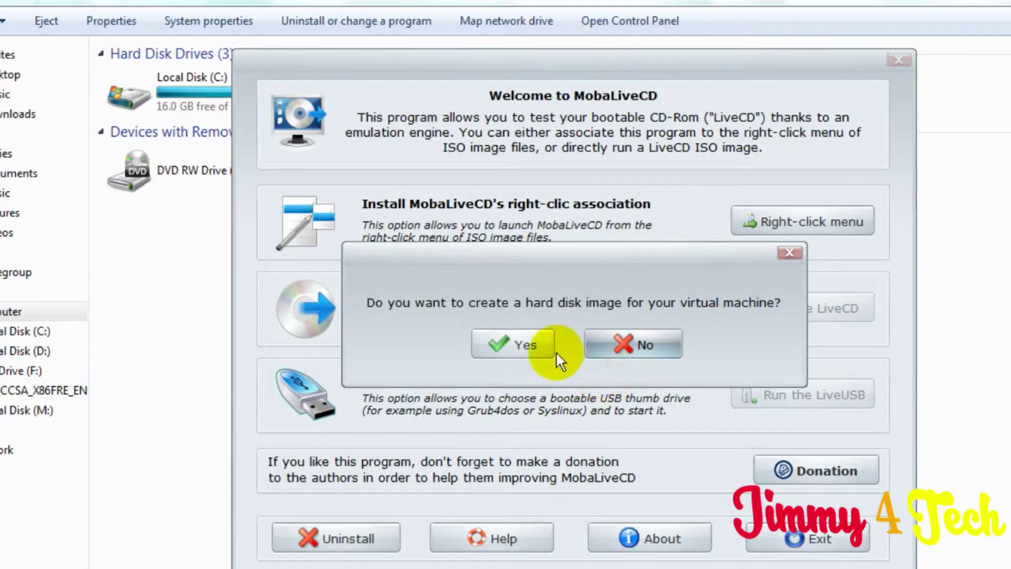
- Create a virtual hard disk image for the USB boot, saved to the Desktop as MobaLiveCD HardDisk.mlc
{"action": "left_click", "coordinate": [539, 342]}
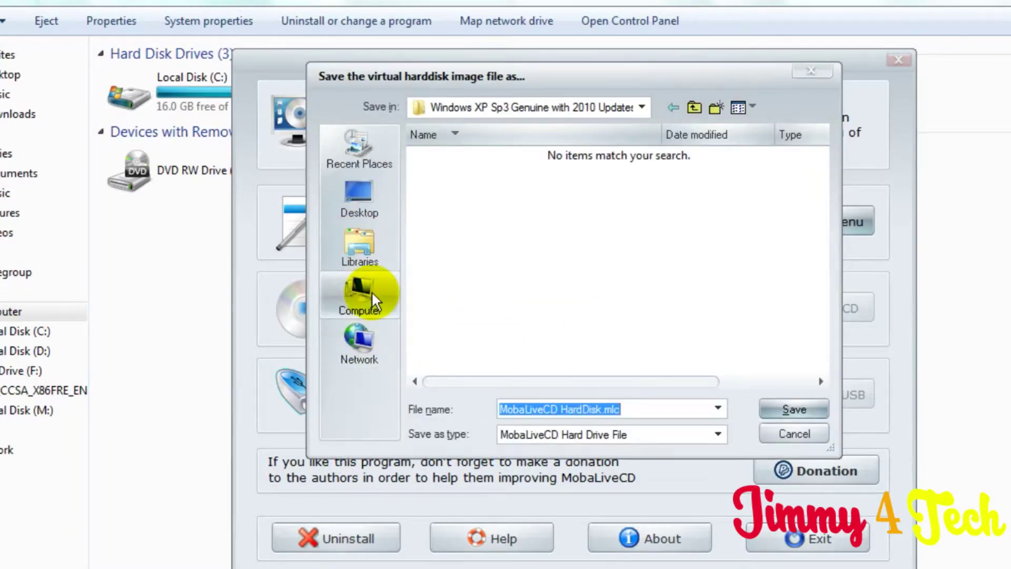
{"action": "left_click", "coordinate": [375, 203]}
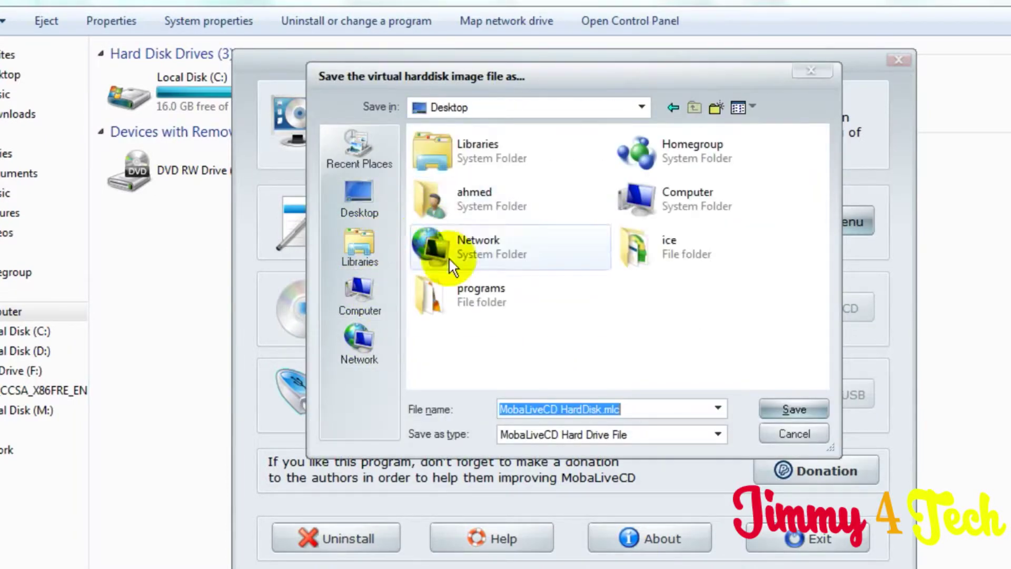
{"action": "left_click", "coordinate": [780, 409]}
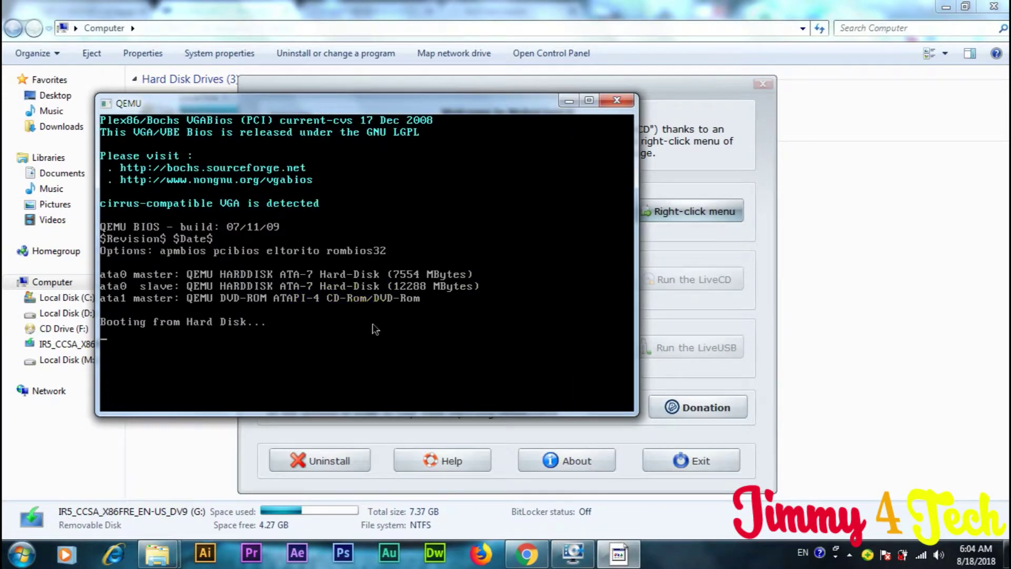
- Move the emulator window higher on the screen, release the captured pointer and close the USB boot session
{"action": "left_click_drag", "start_coordinate": [422, 109], "coordinate": [543, 98]}
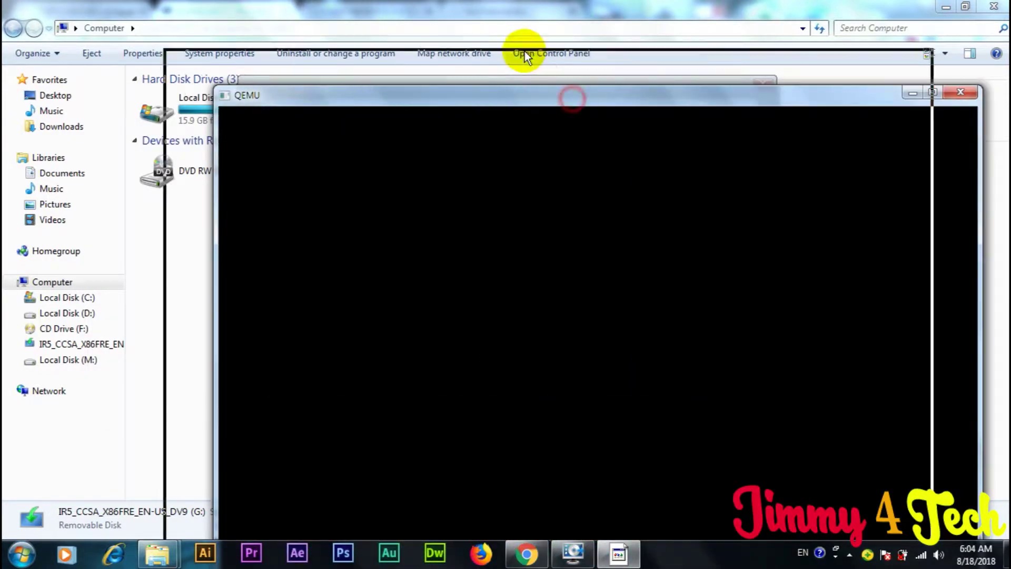
{"action": "left_click_drag", "start_coordinate": [526, 55], "coordinate": [529, 34]}
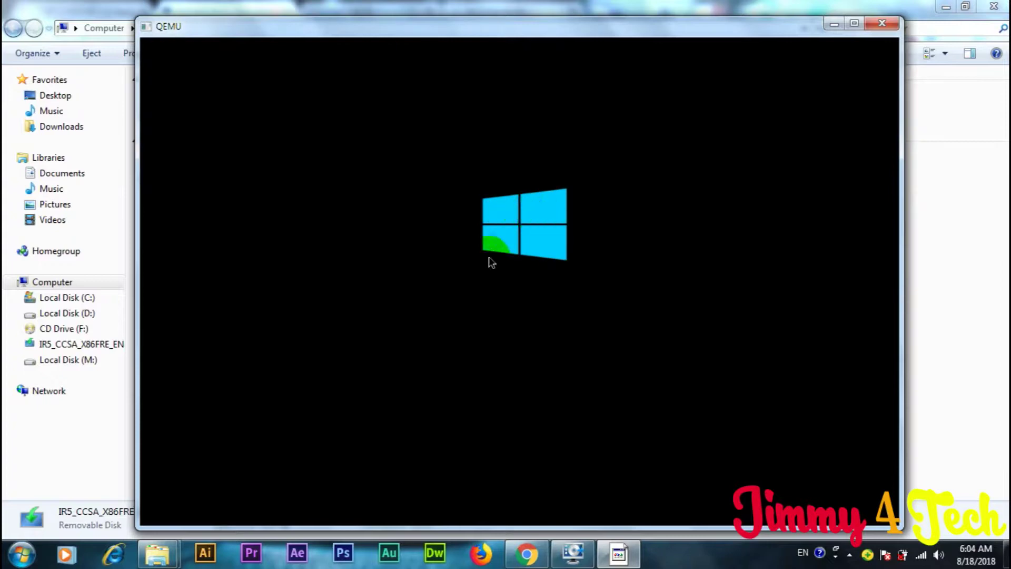
{"action": "left_click", "coordinate": [558, 242]}
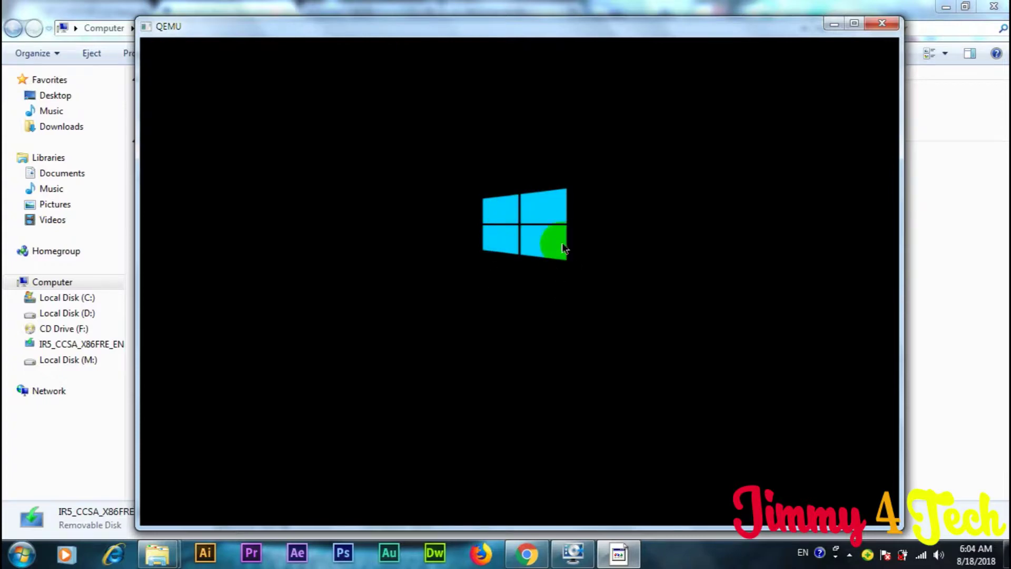
{"action": "key", "text": "ctrl+alt"}
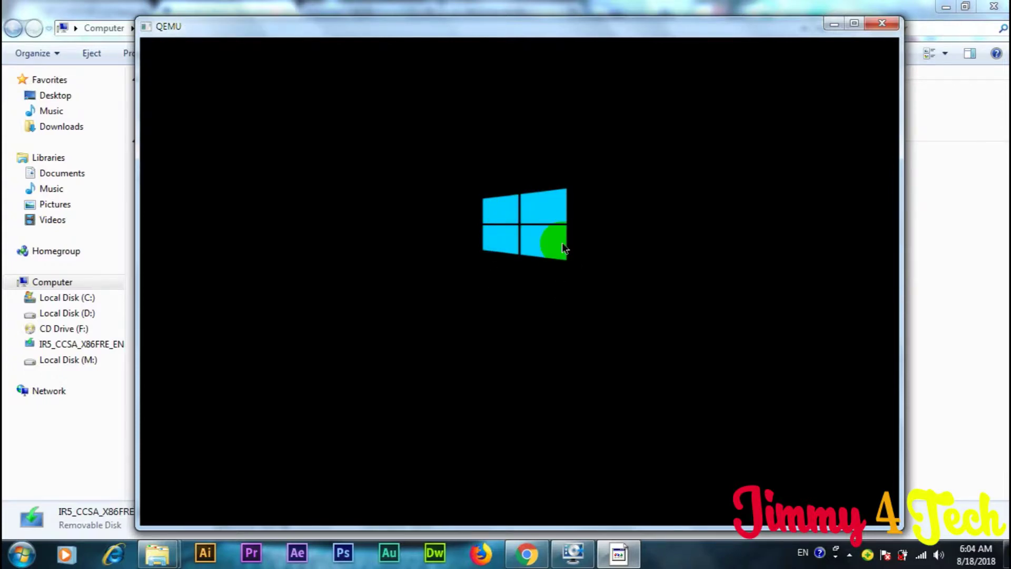
{"action": "left_click", "coordinate": [883, 25]}
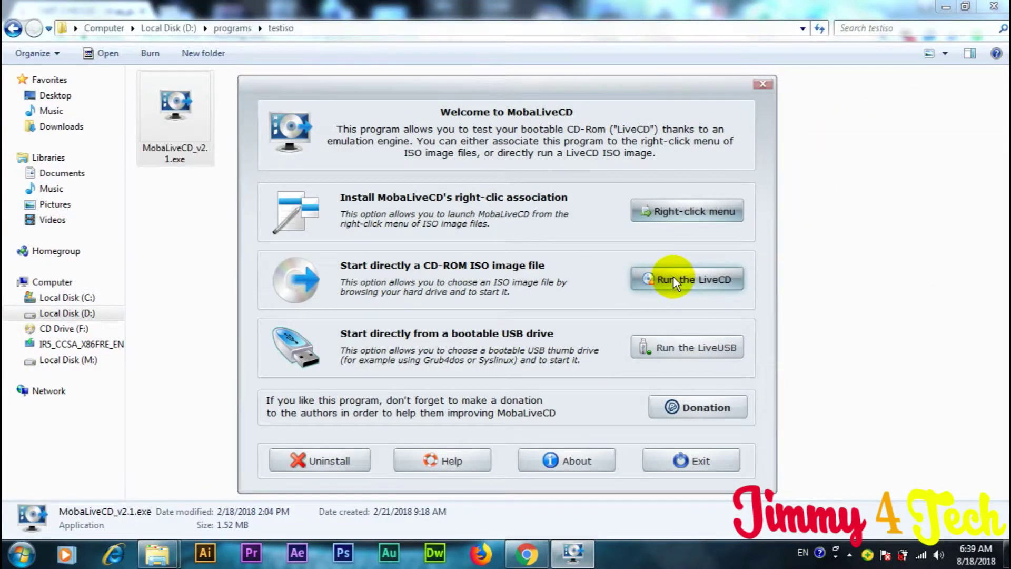
- Run Win8.1_English_x32.iso as a LiveCD without creating a hard disk image
{"action": "left_click", "coordinate": [674, 279]}
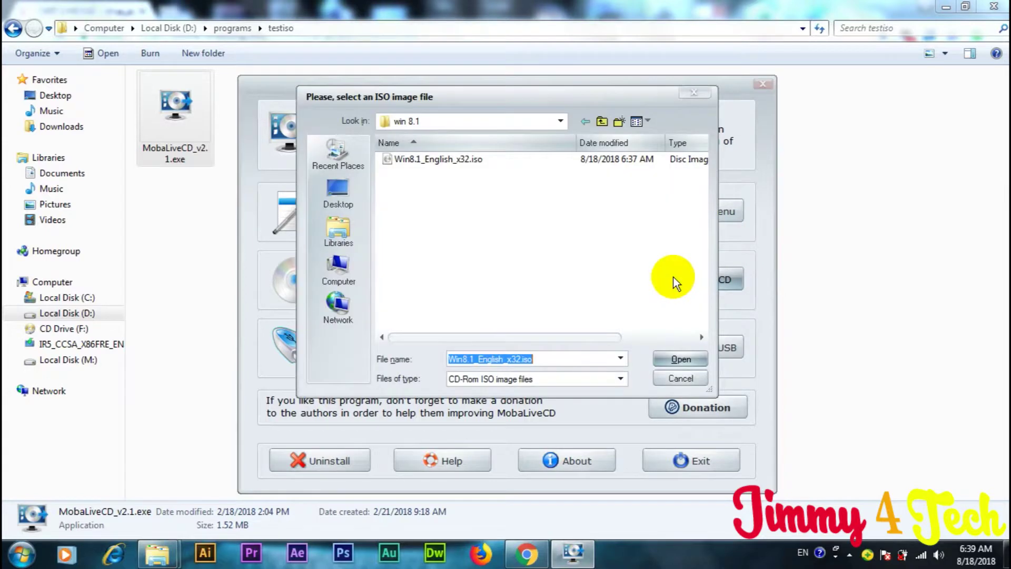
{"action": "left_click", "coordinate": [463, 159]}
{"action": "left_click", "coordinate": [674, 358]}
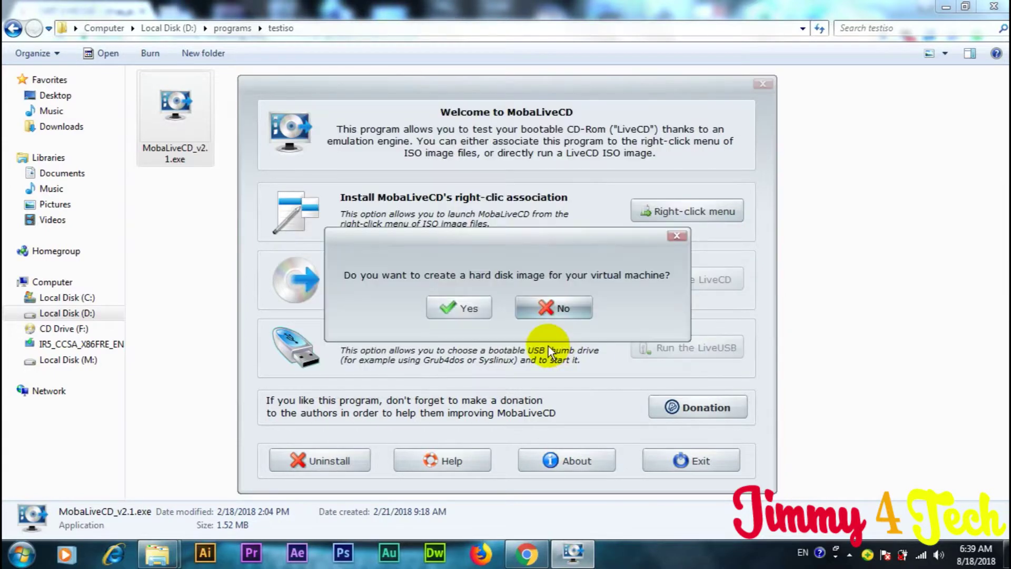
{"action": "left_click", "coordinate": [542, 312]}
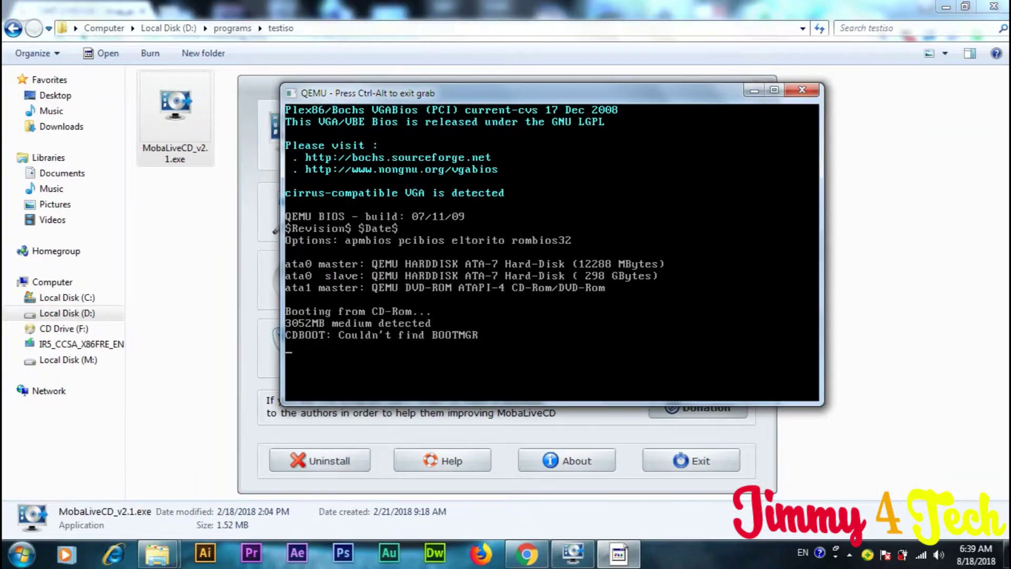
- Release the pointer from the emulator, then close both the emulator and the MobaLiveCD window
{"action": "key", "text": "ctrl+alt"}
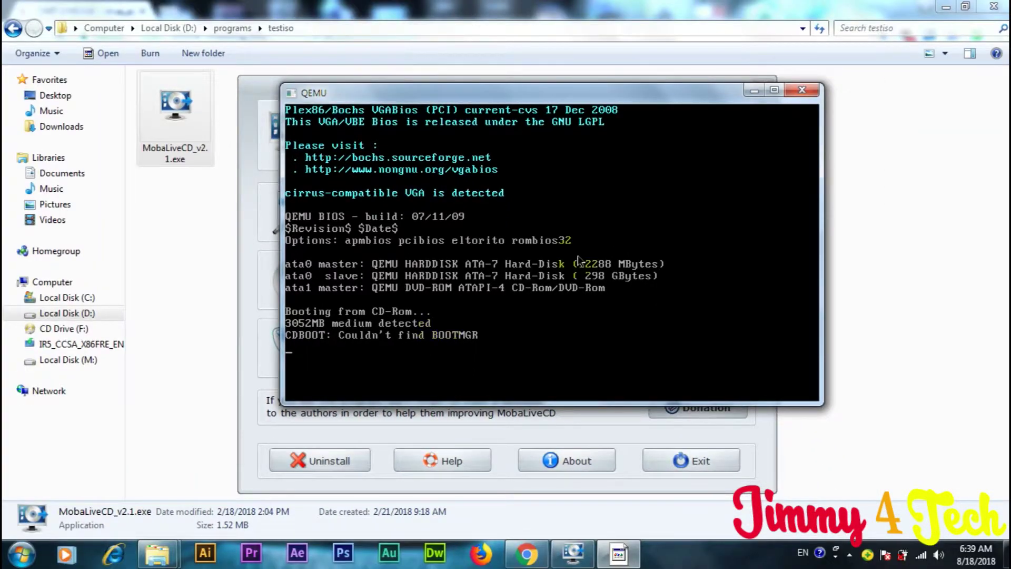
{"action": "left_click", "coordinate": [796, 93]}
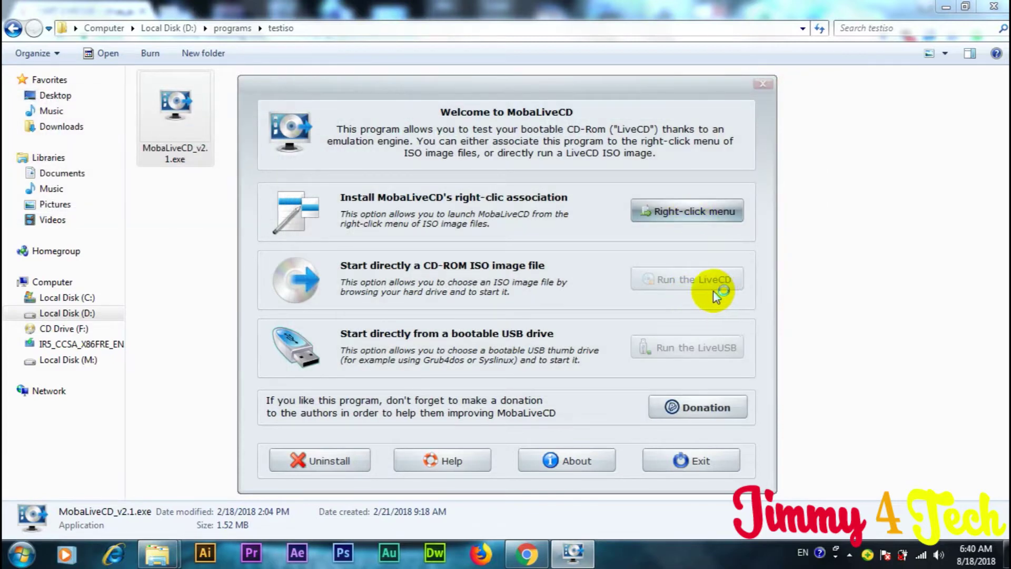
{"action": "left_click", "coordinate": [764, 84]}
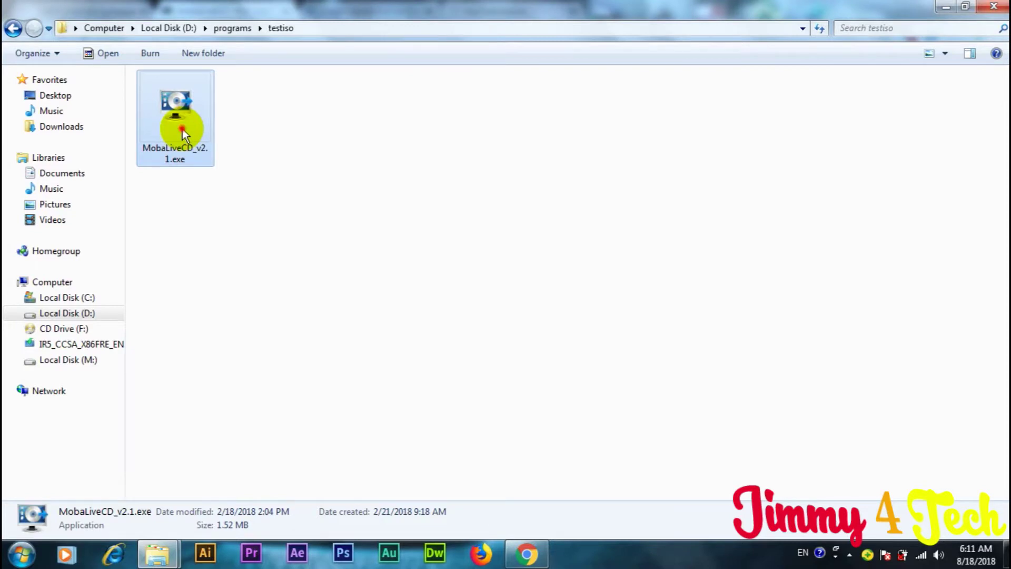
- Launch MobaLiveCD_v2.1.exe and try to run Win8.1_English_x64.iso as a LiveCD without creating a hard disk image
{"action": "left_click", "coordinate": [182, 129]}
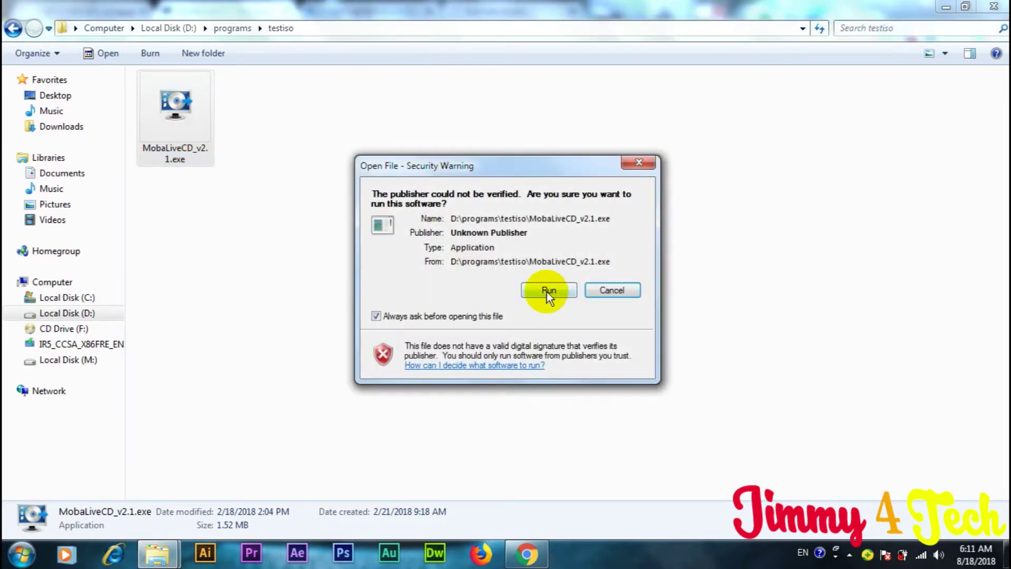
{"action": "left_click", "coordinate": [546, 291]}
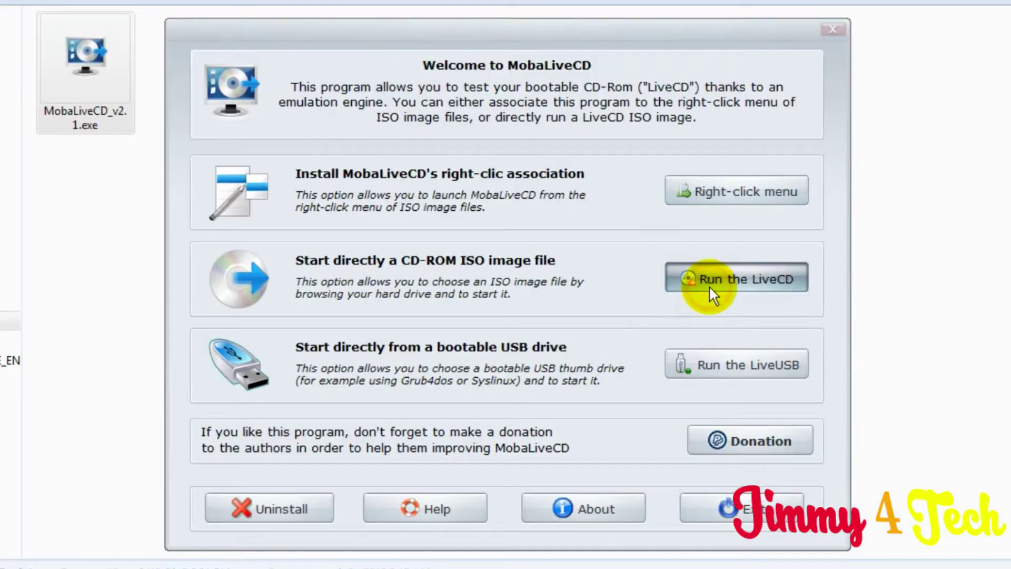
{"action": "left_click", "coordinate": [709, 285]}
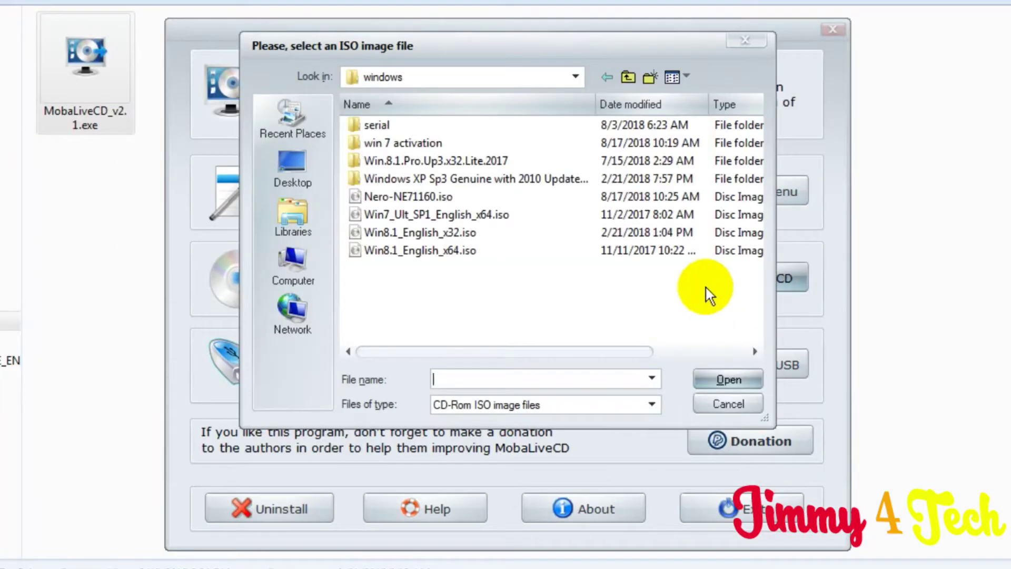
{"action": "left_click", "coordinate": [458, 251]}
{"action": "left_click", "coordinate": [728, 379]}
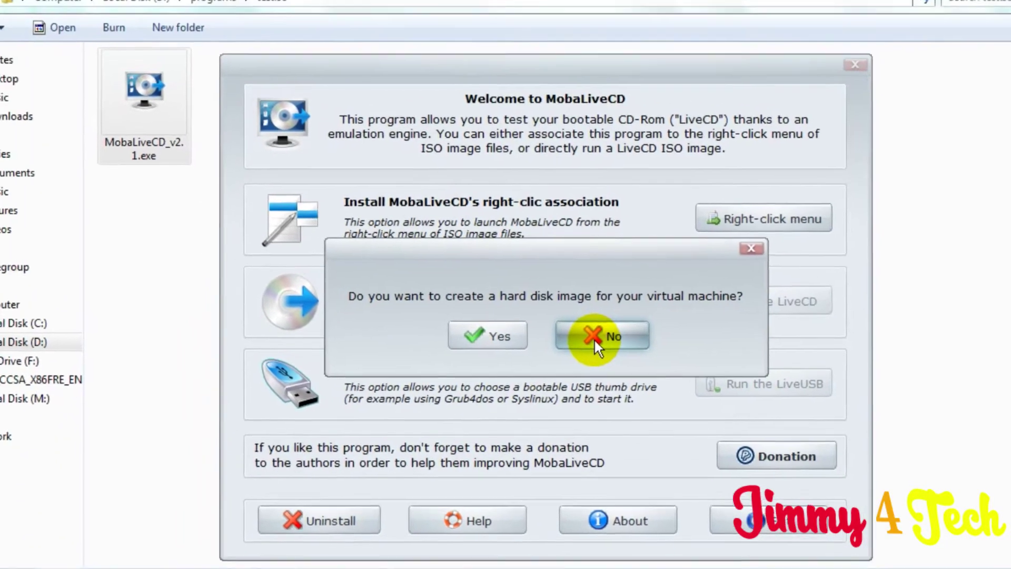
{"action": "left_click", "coordinate": [595, 341]}
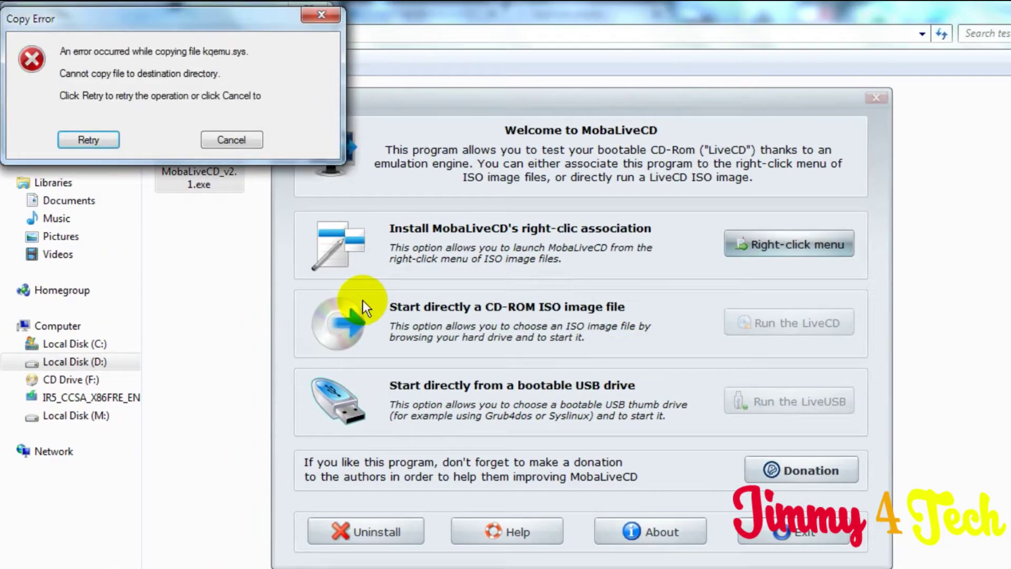
- Retry and skip copying kqemu.sys, abort the setup at kqemu.inf, and close MobaLiveCD
{"action": "left_click", "coordinate": [108, 143]}
{"action": "left_click", "coordinate": [221, 144]}
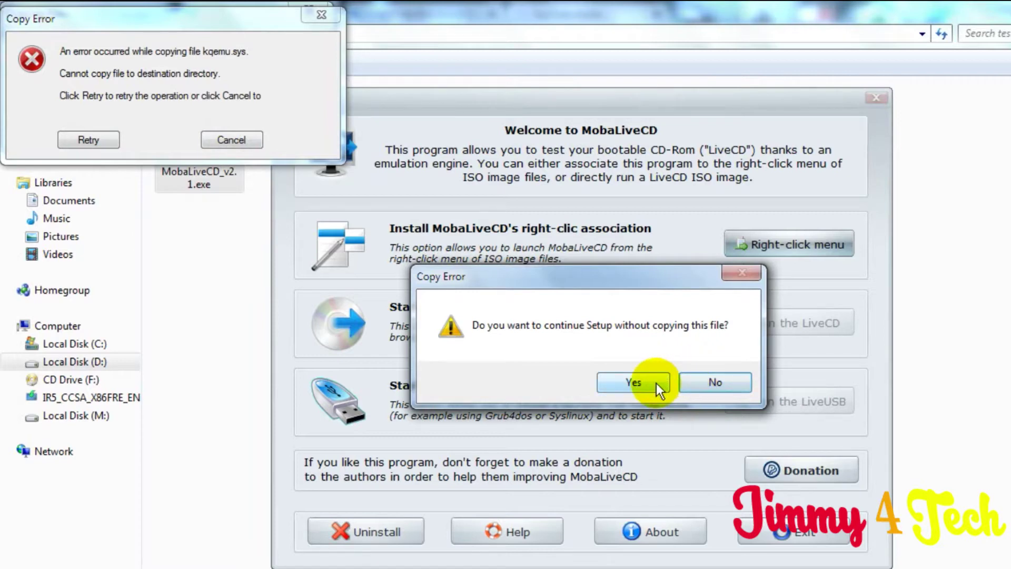
{"action": "left_click", "coordinate": [633, 382]}
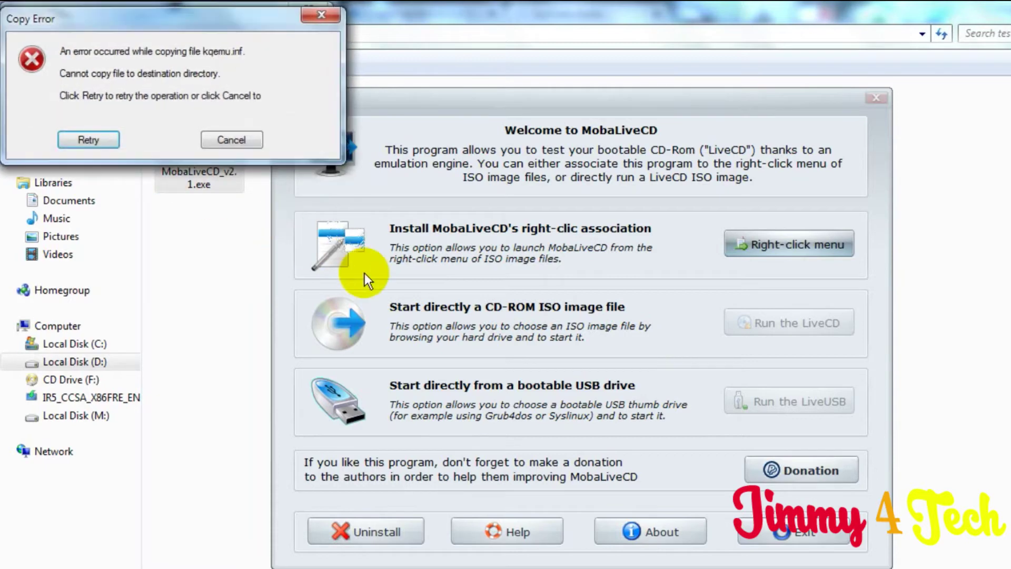
{"action": "left_click", "coordinate": [213, 140]}
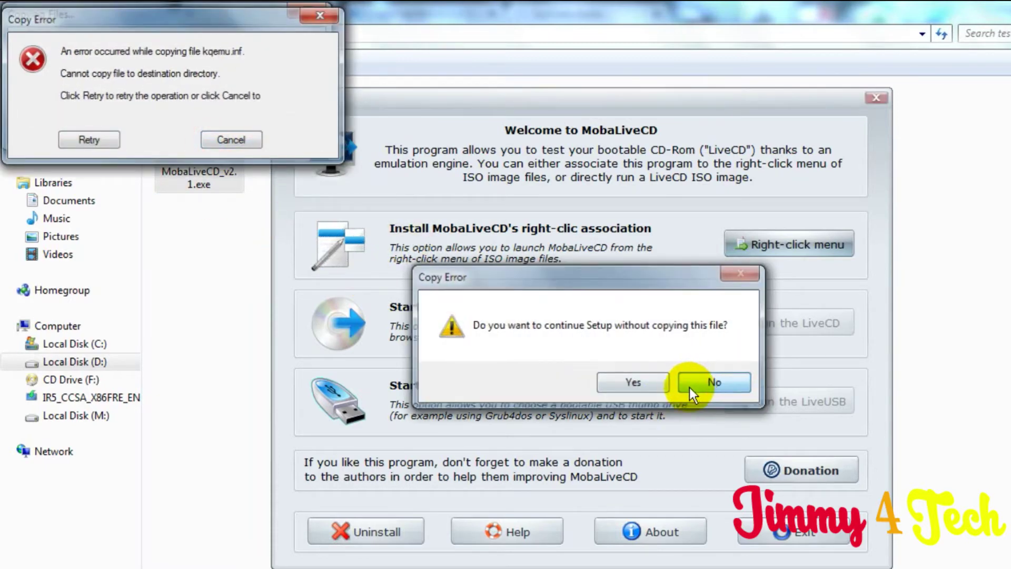
{"action": "left_click", "coordinate": [690, 389]}
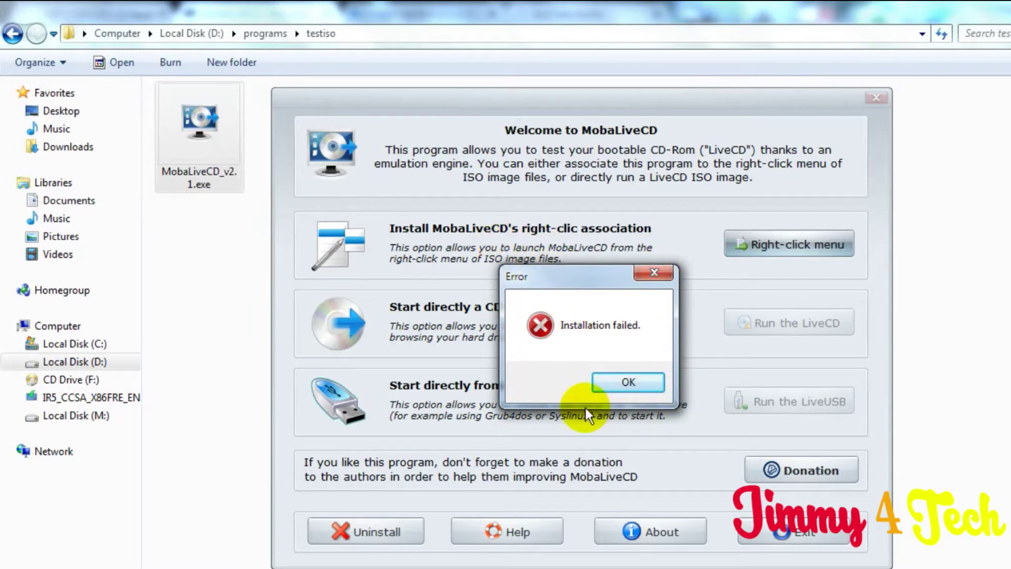
{"action": "left_click", "coordinate": [630, 382]}
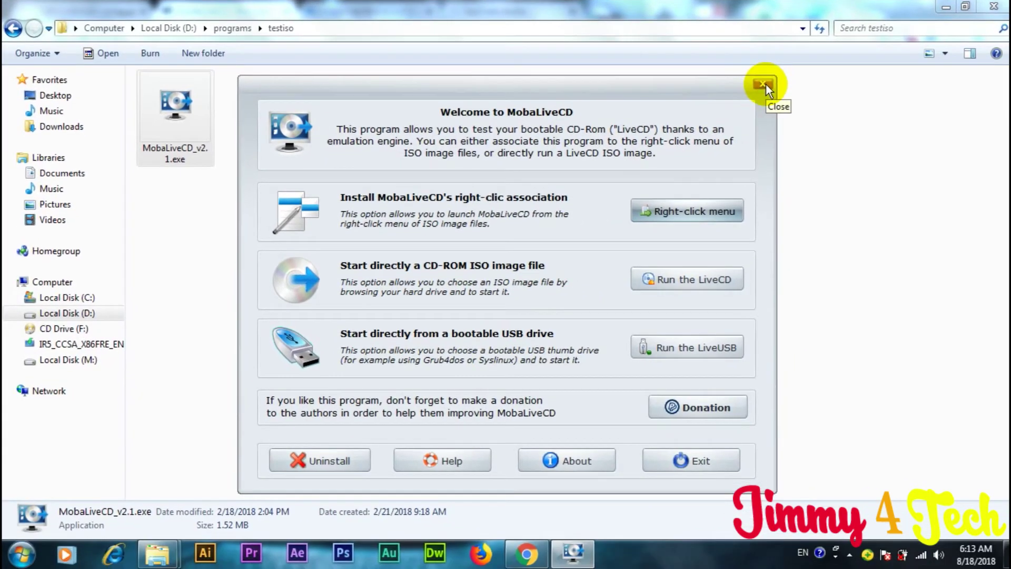
{"action": "left_click", "coordinate": [766, 84]}
- Set MobaLiveCD_v2.1.exe to always run as an administrator in its compatibility properties and apply the change
{"action": "left_click", "coordinate": [195, 151]}
{"action": "right_click", "coordinate": [194, 149]}
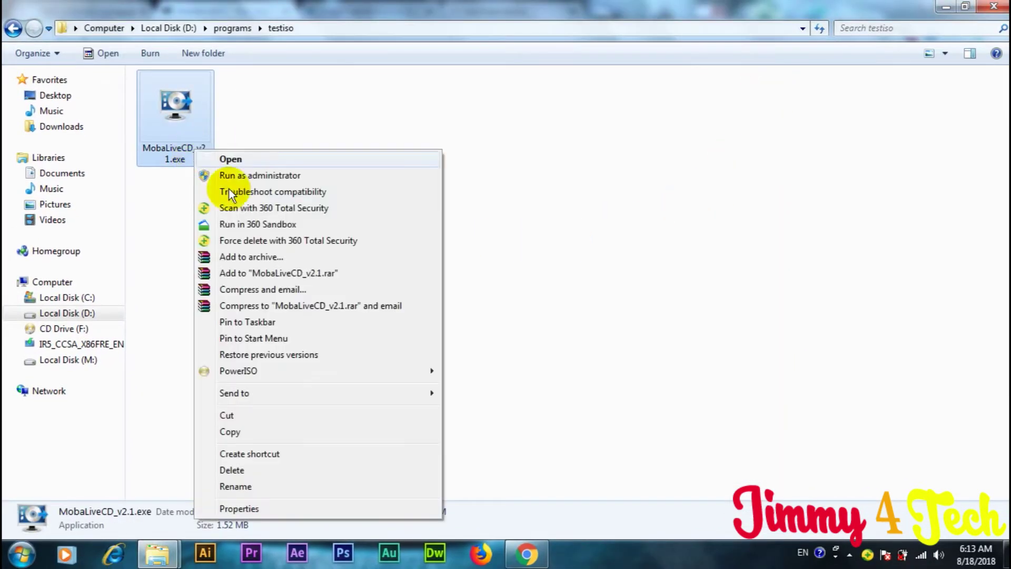
{"action": "left_click", "coordinate": [317, 508]}
{"action": "left_click", "coordinate": [277, 185]}
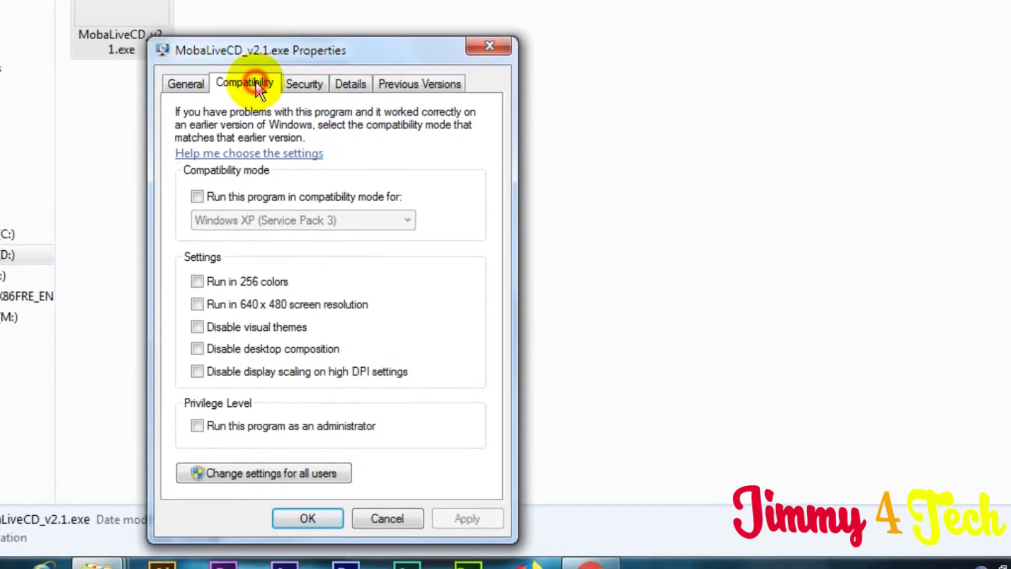
{"action": "left_click", "coordinate": [192, 425]}
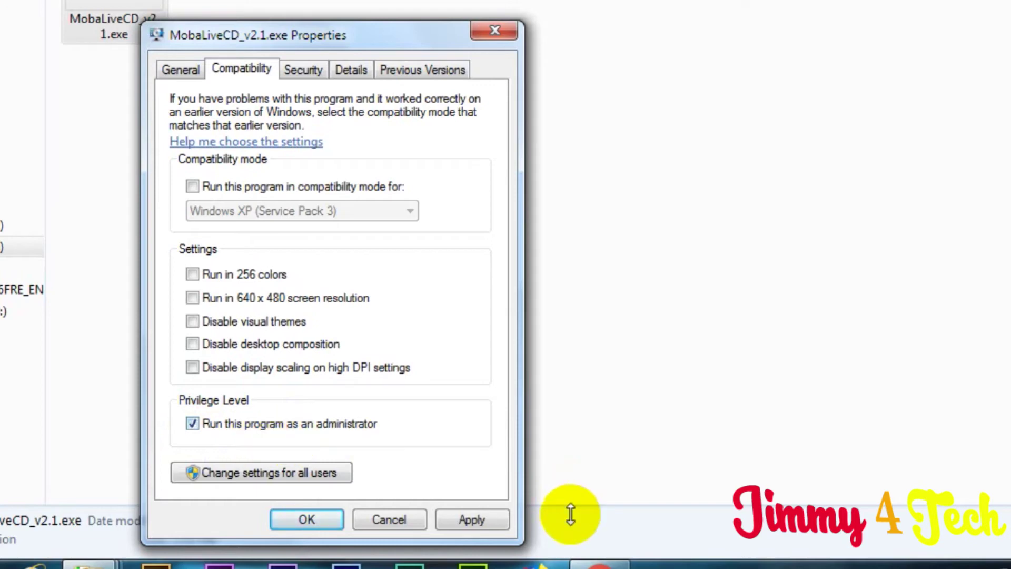
{"action": "left_click", "coordinate": [471, 519]}
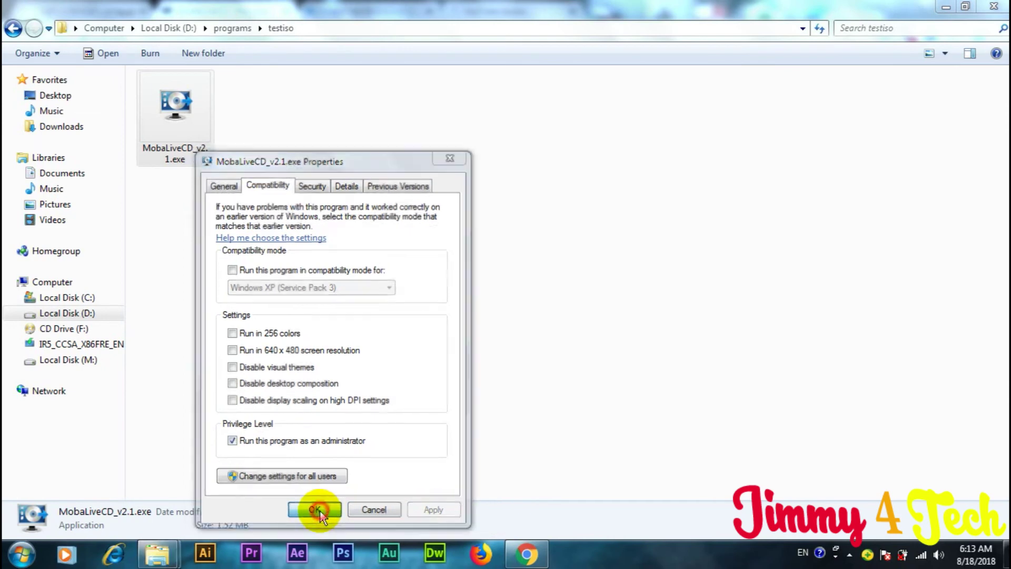
{"action": "left_click", "coordinate": [316, 513]}
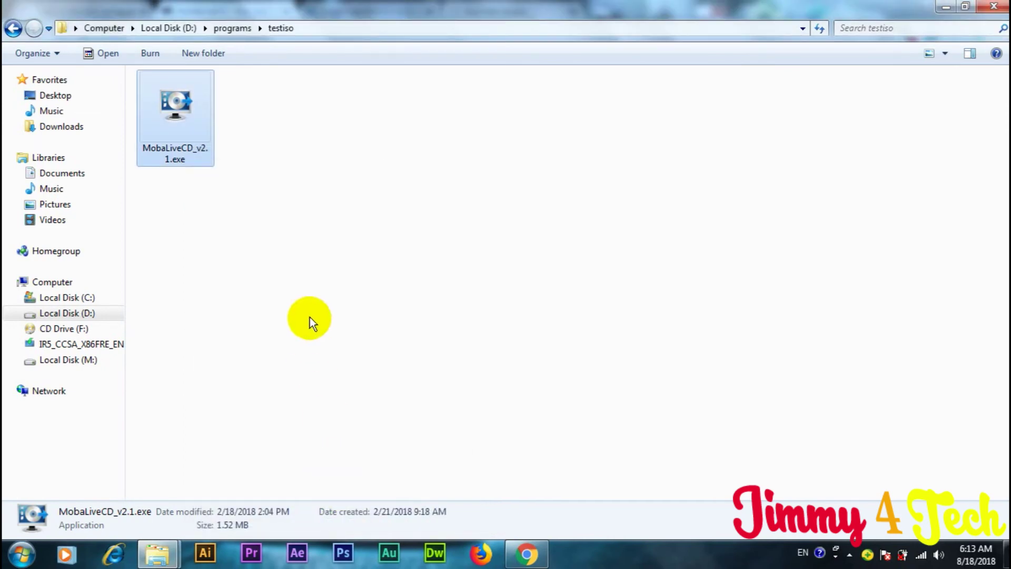
{"action": "left_click", "coordinate": [235, 205]}
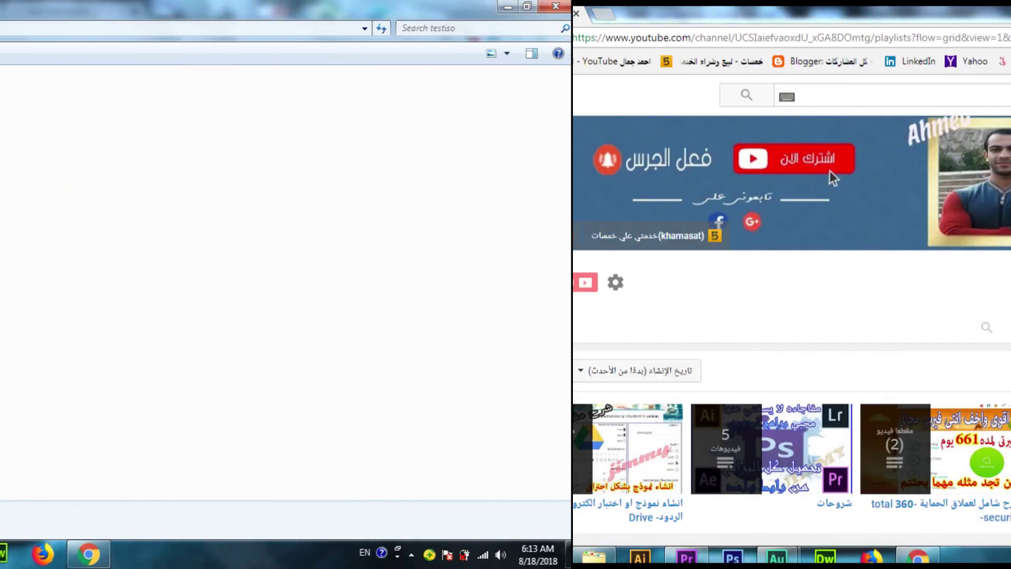